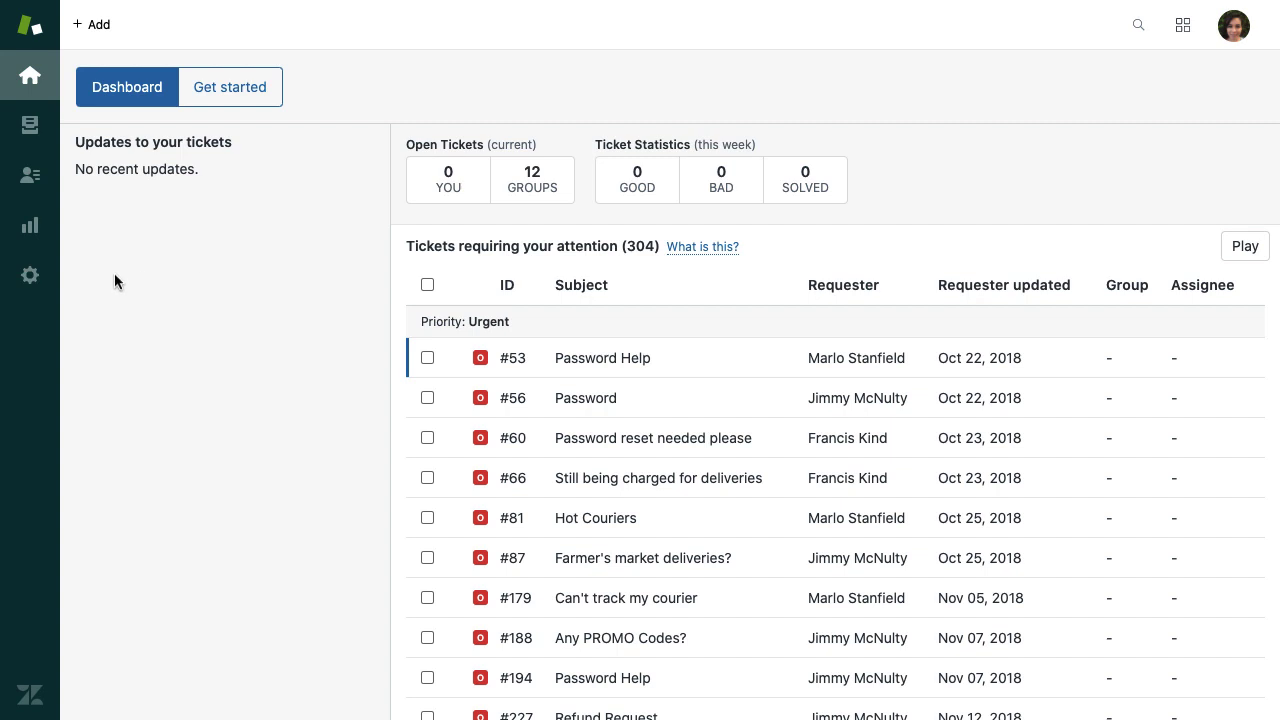
Step: Open a blank New brand form from the admin Brands settings
left_click(30, 275)
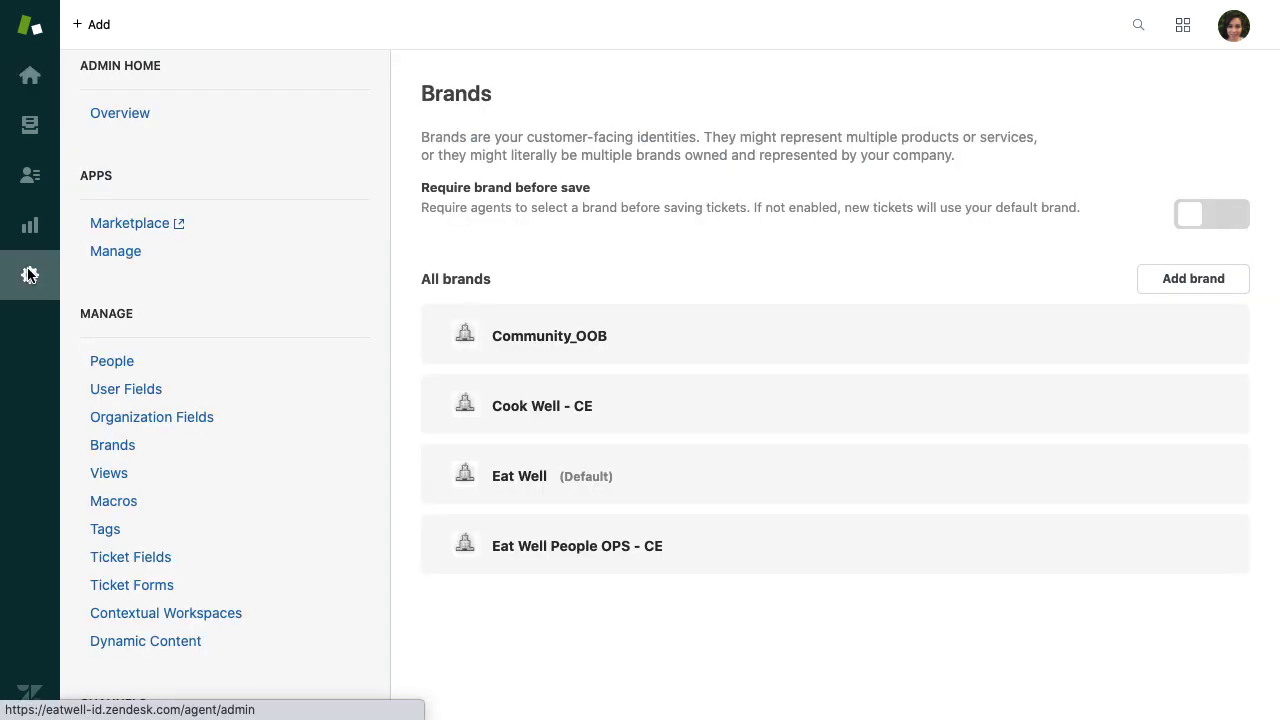
left_click(107, 450)
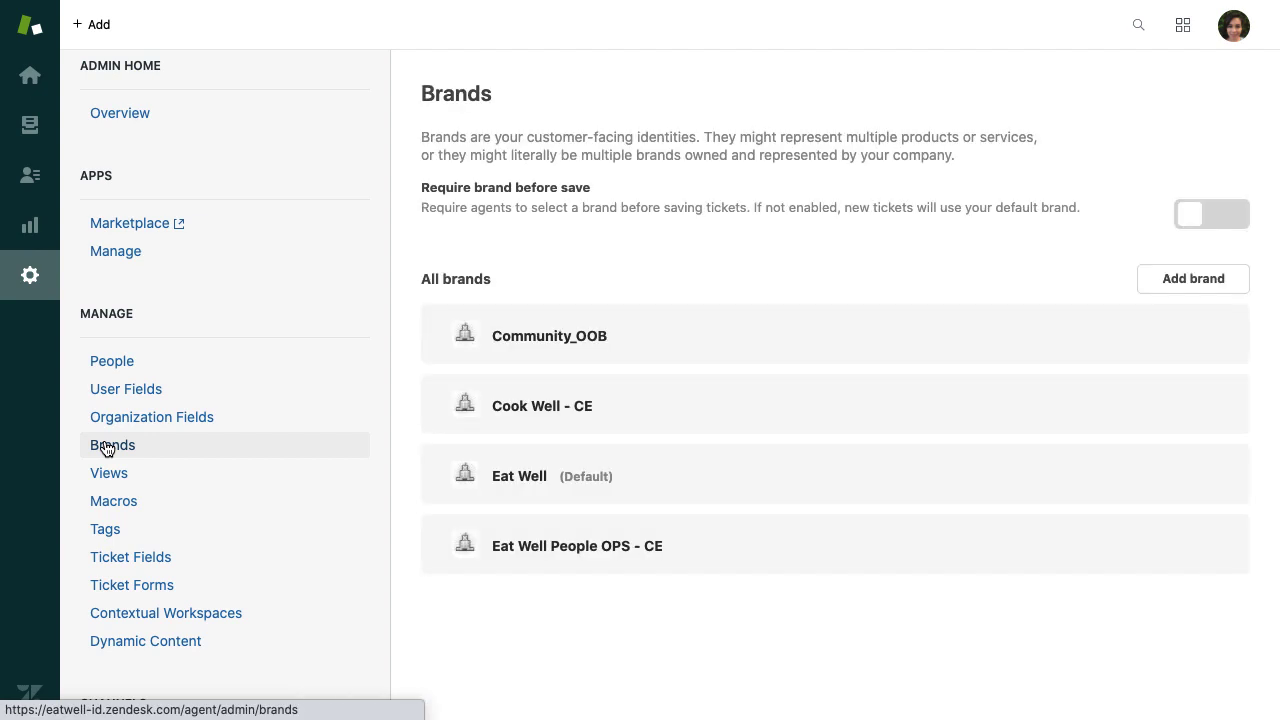
left_click(1178, 289)
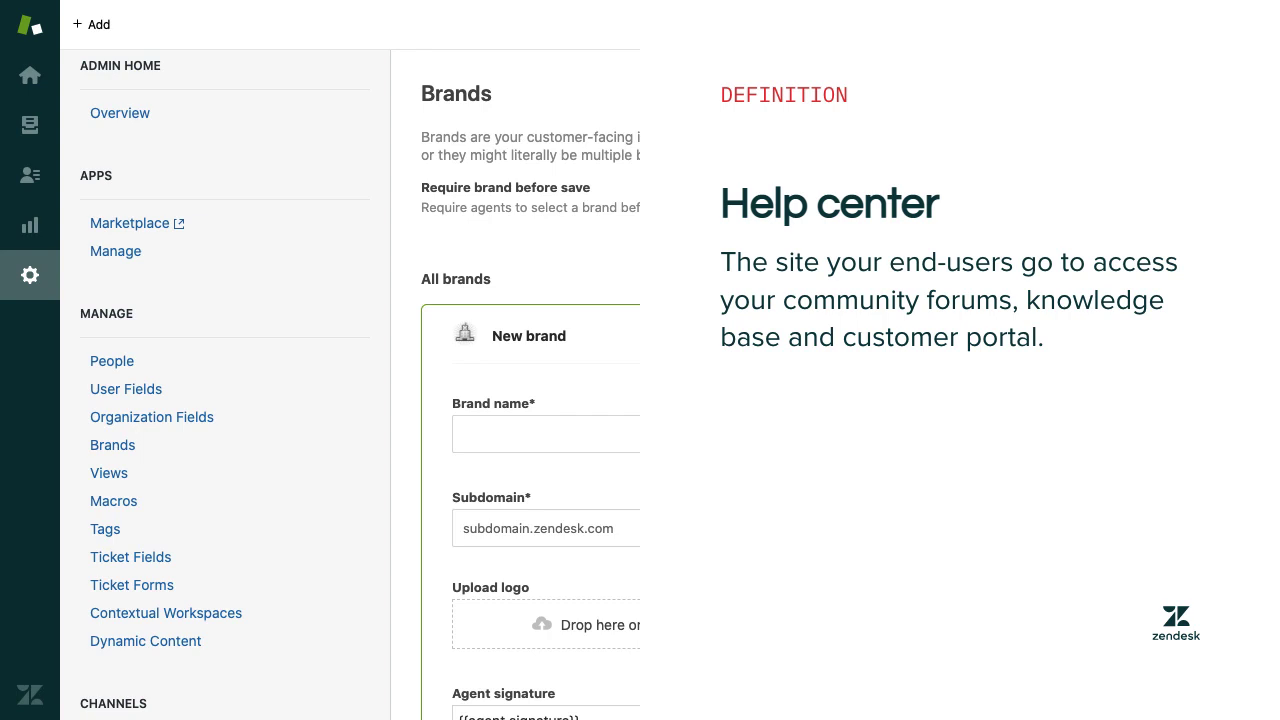
scroll(530, 400, "down", 5)
scroll(530, 400, "up", 1)
Step: Enter brand name Caterwell and subdomain caterwell-demo, confirmed as available
left_click(711, 237)
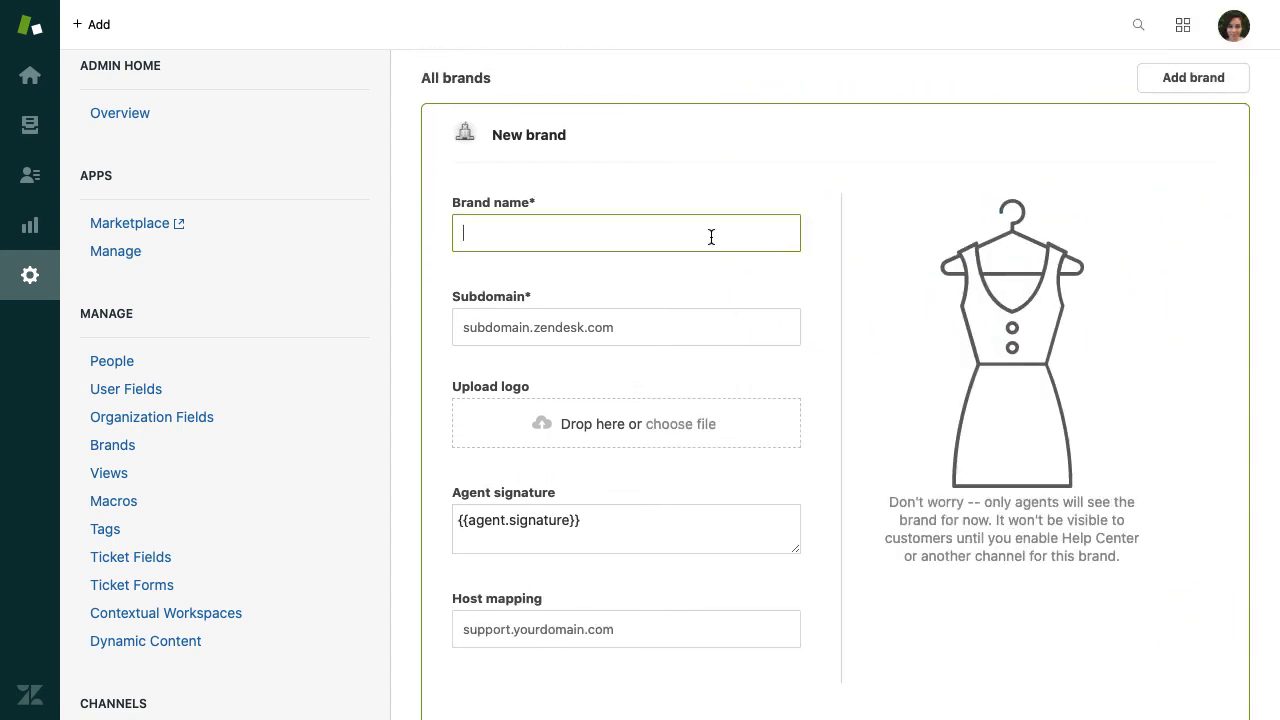
type("Caterwell")
key("Tab")
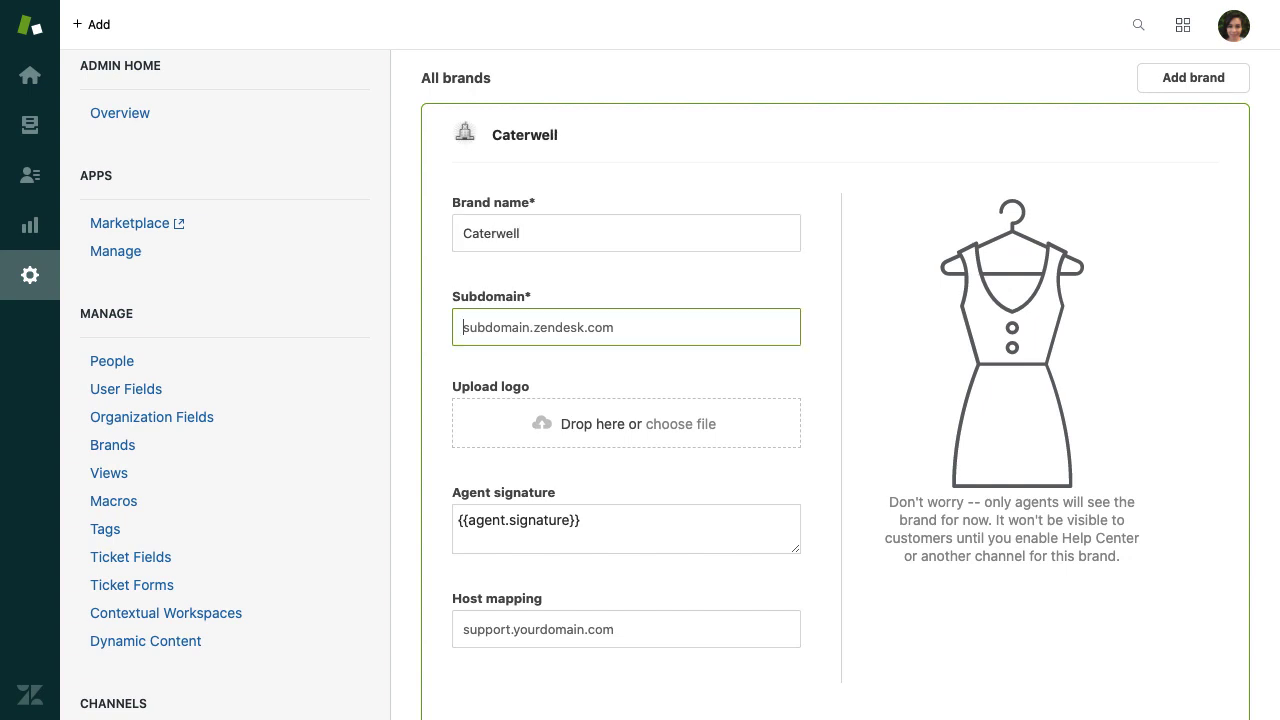
type("caterwell-demo")
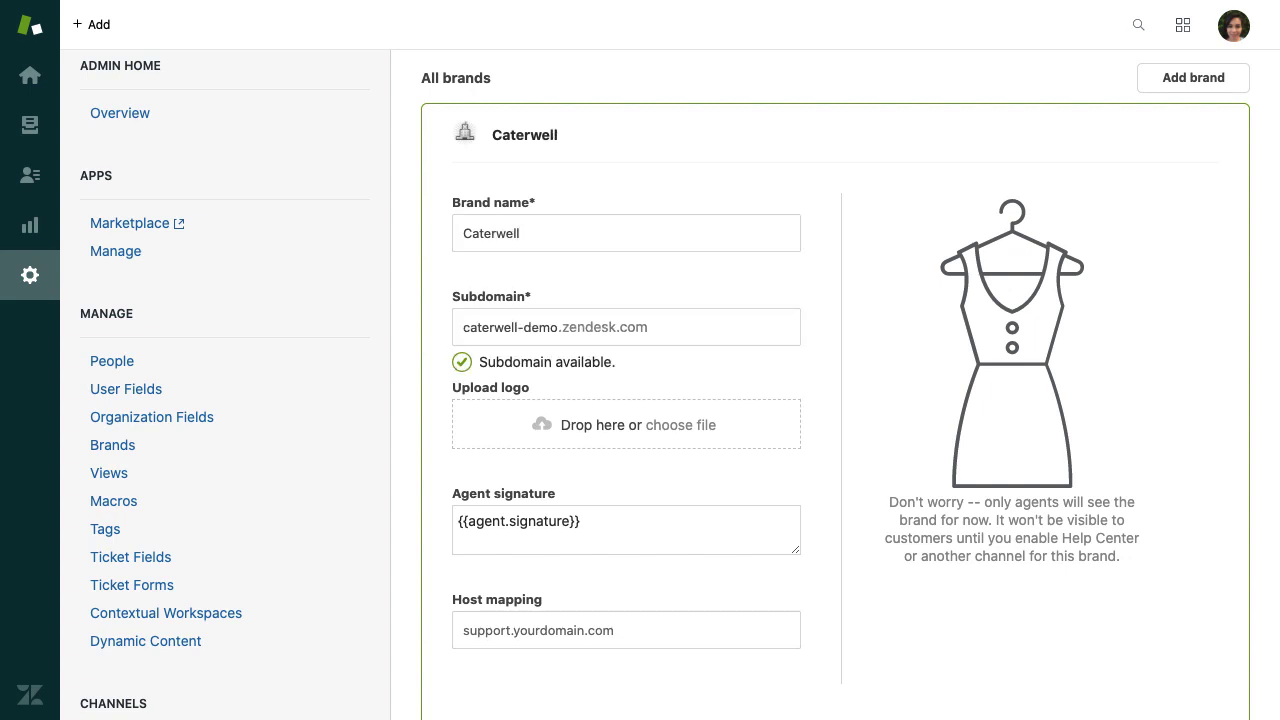
scroll(549, 631, "down", 3)
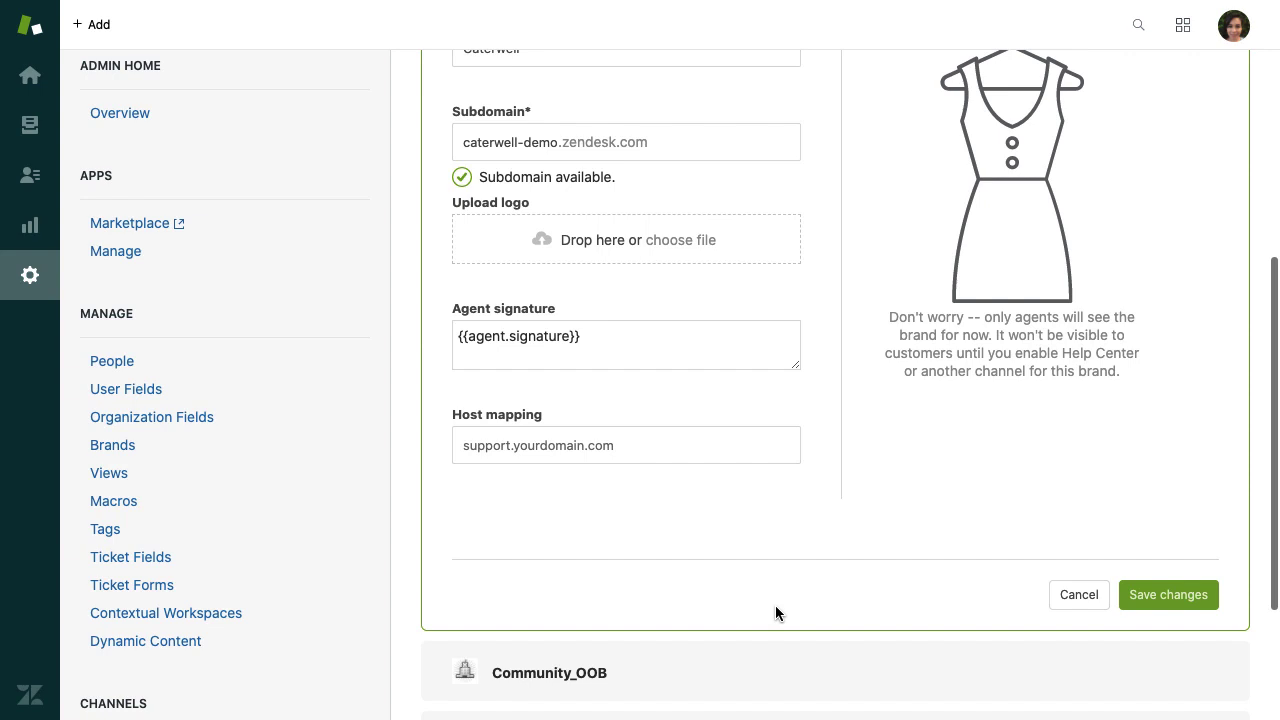
Step: Save the Caterwell brand, create its Help Center, and open it to manage
left_click(1160, 600)
left_click(545, 340)
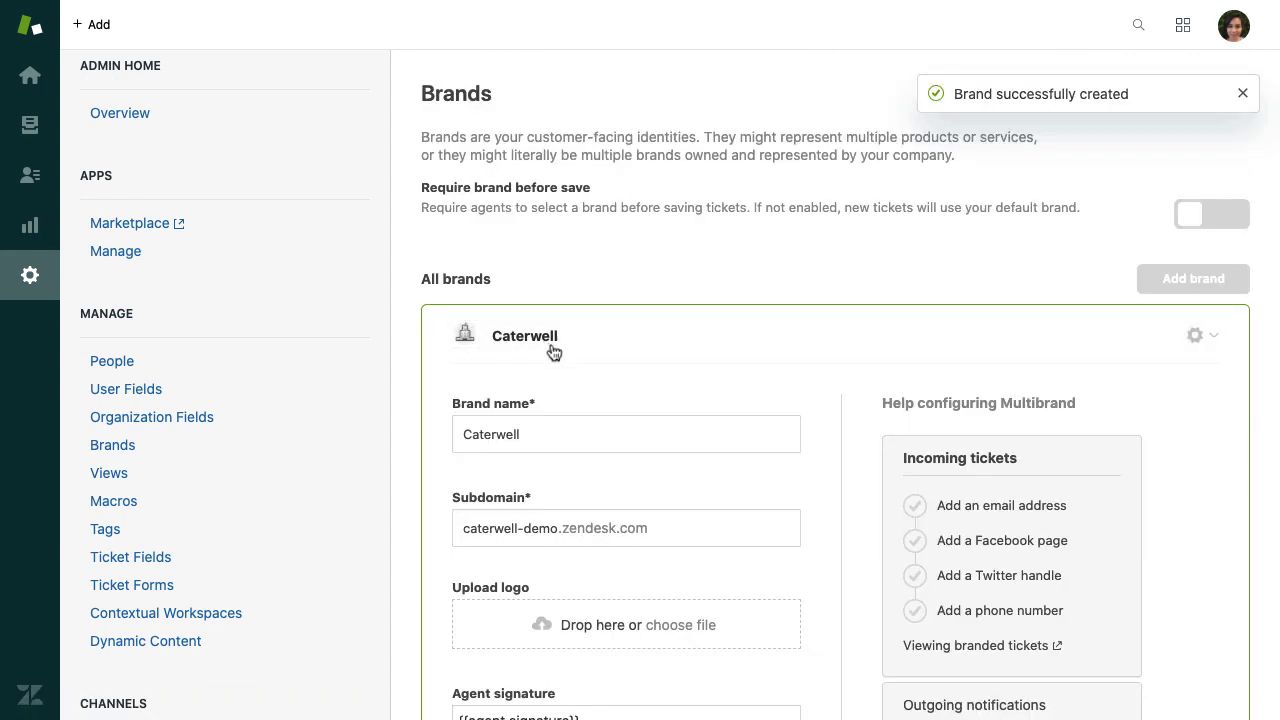
scroll(548, 345, "down", 5)
left_click(765, 522)
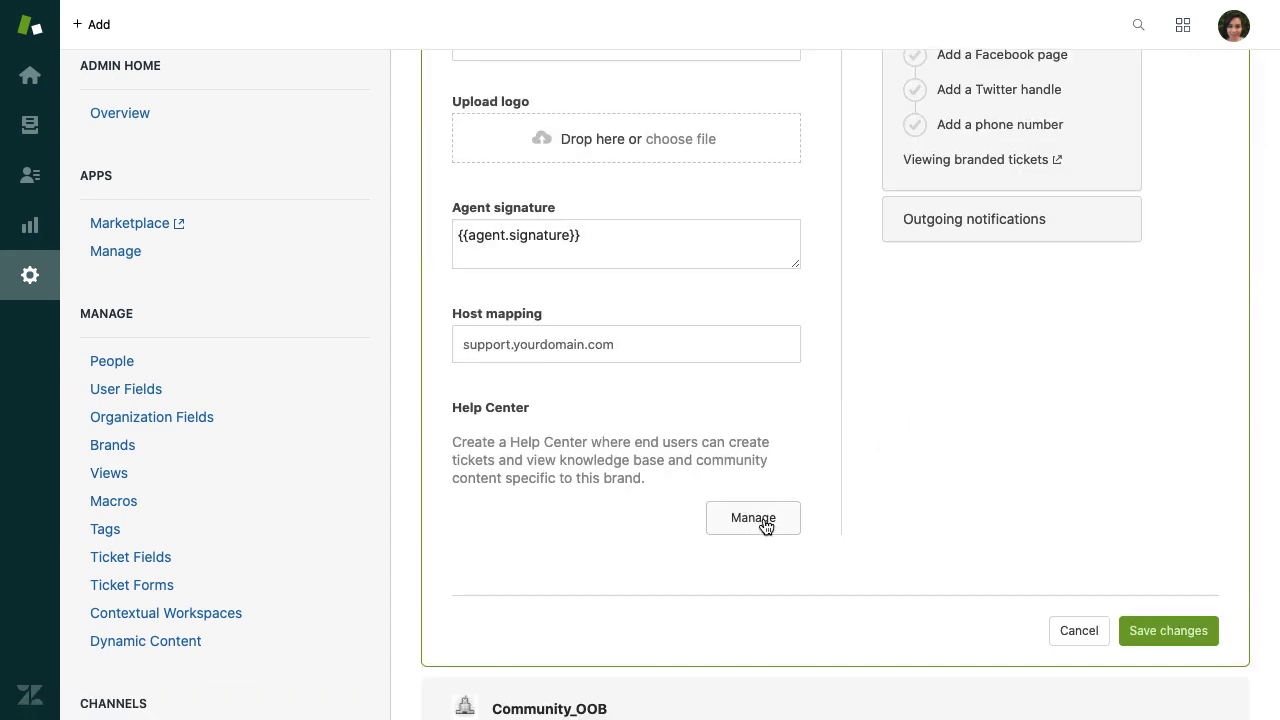
left_click(764, 520)
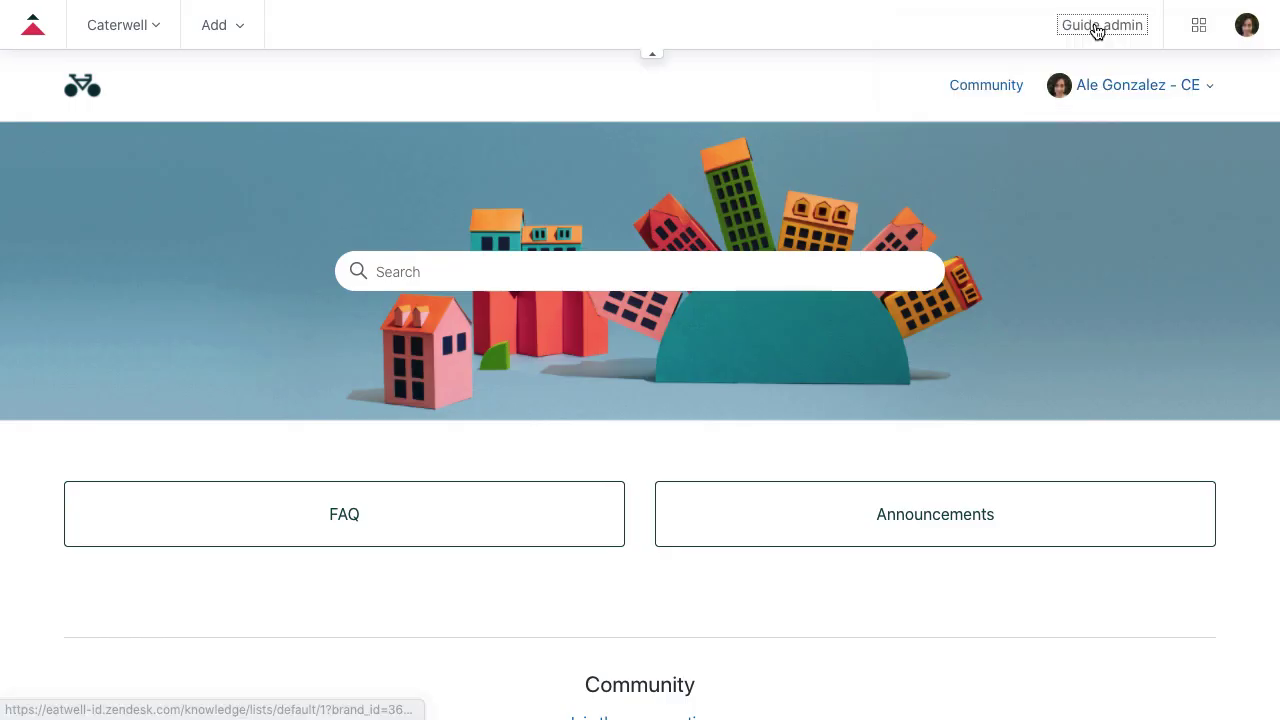
Step: Open Guide admin's All articles list showing Caterwell's five published default articles
left_click(1092, 27)
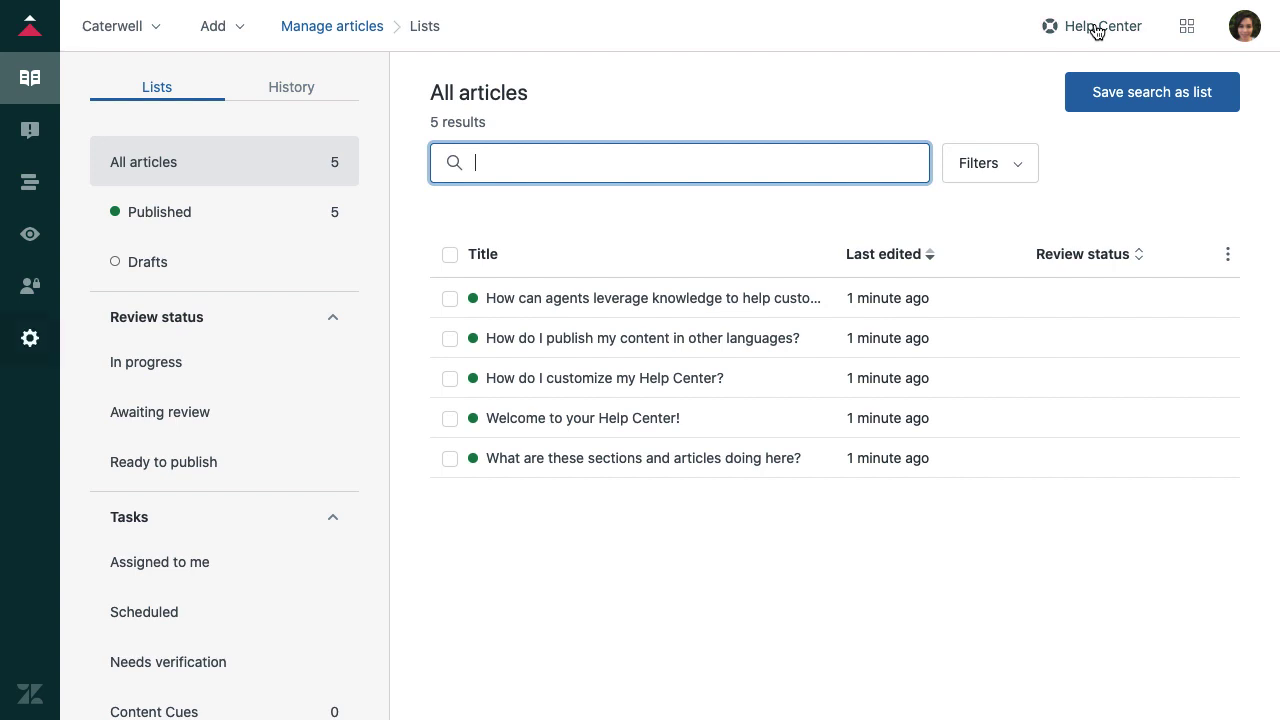
Step: Check the Help Center settings, then open the FAQ section with its four articles
left_click(22, 345)
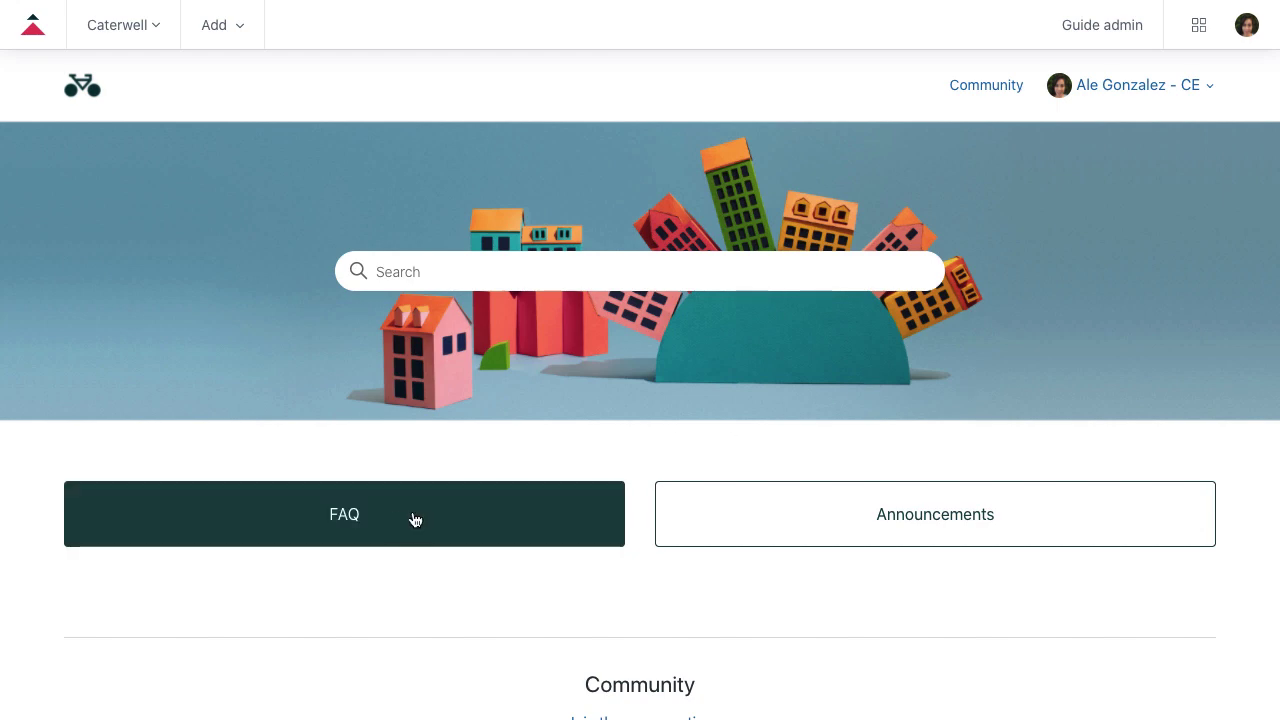
left_click(333, 518)
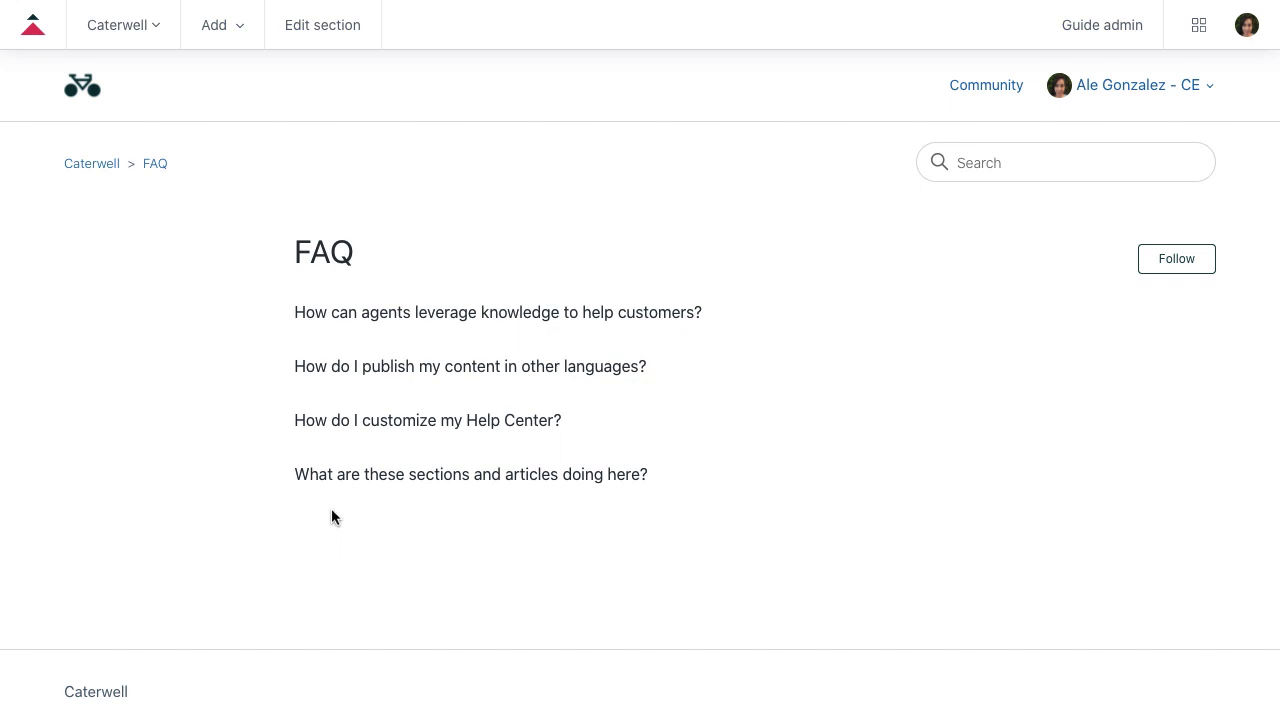
Step: Open the FAQ article 'How can agents leverage knowledge to help customers?'
left_click(638, 315)
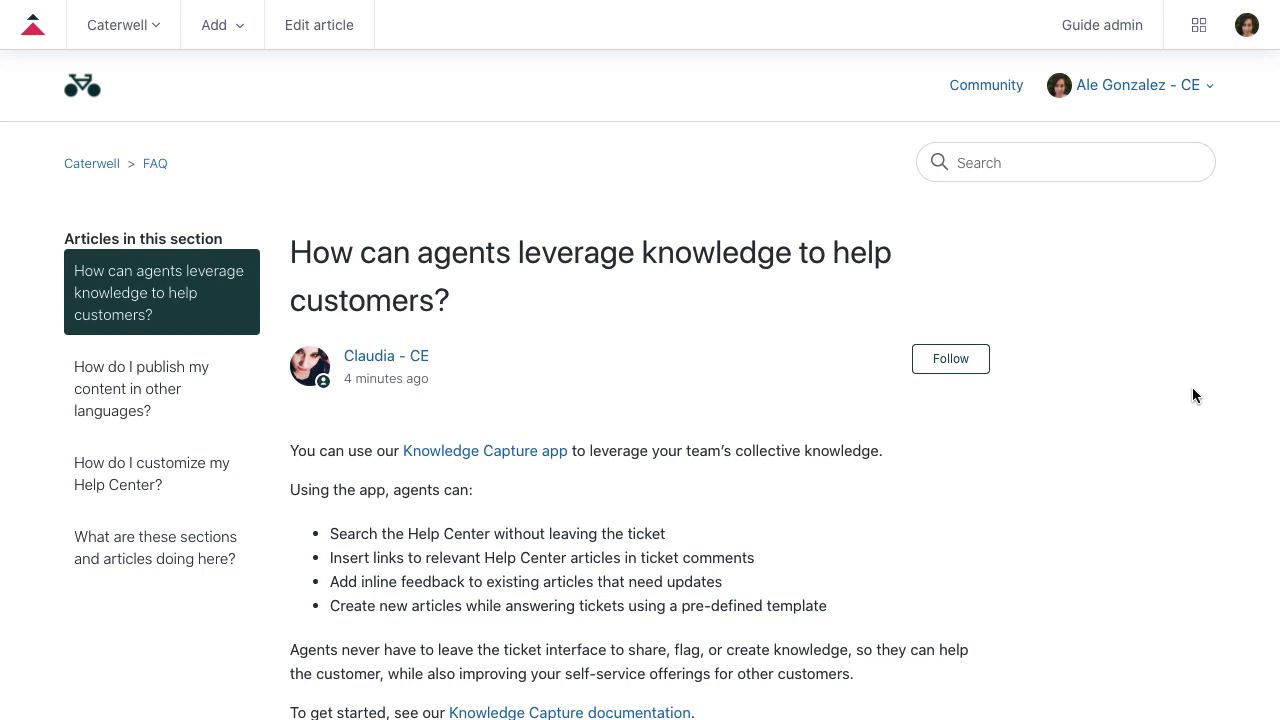
Step: Browse the Caterwell community and its General Discussion topic posts
left_click(974, 88)
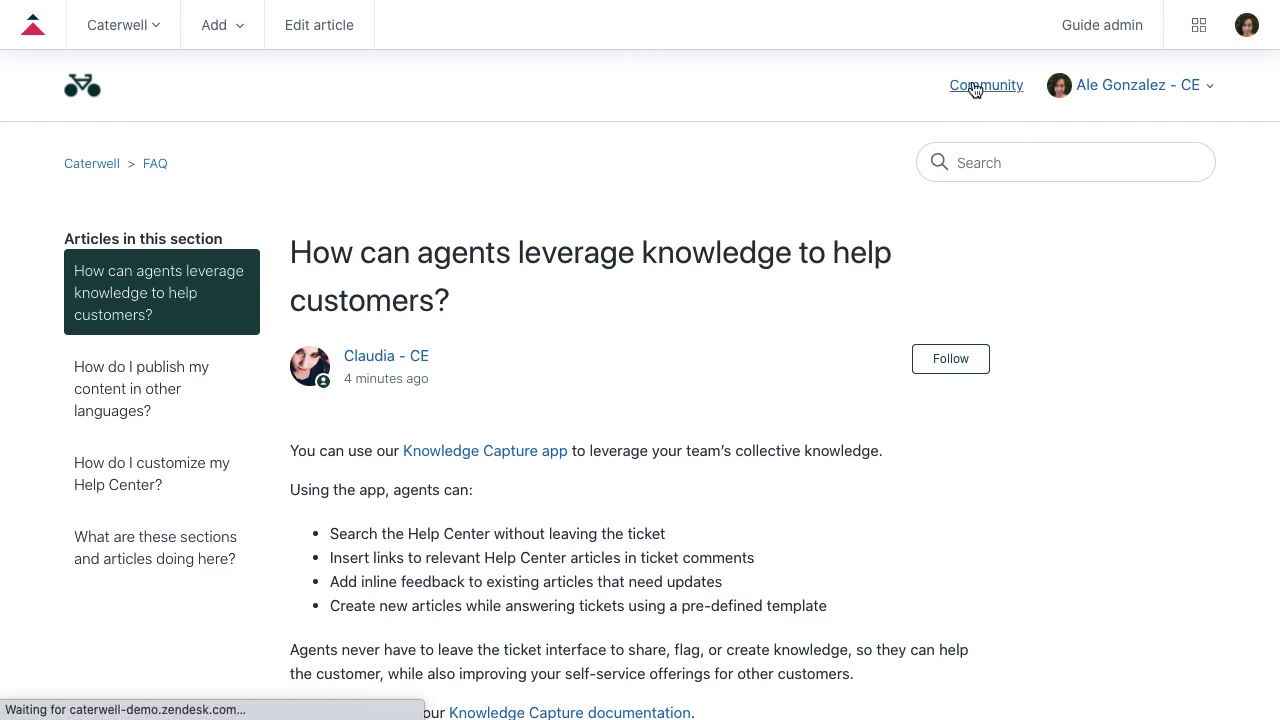
scroll(1078, 250, "down", 1)
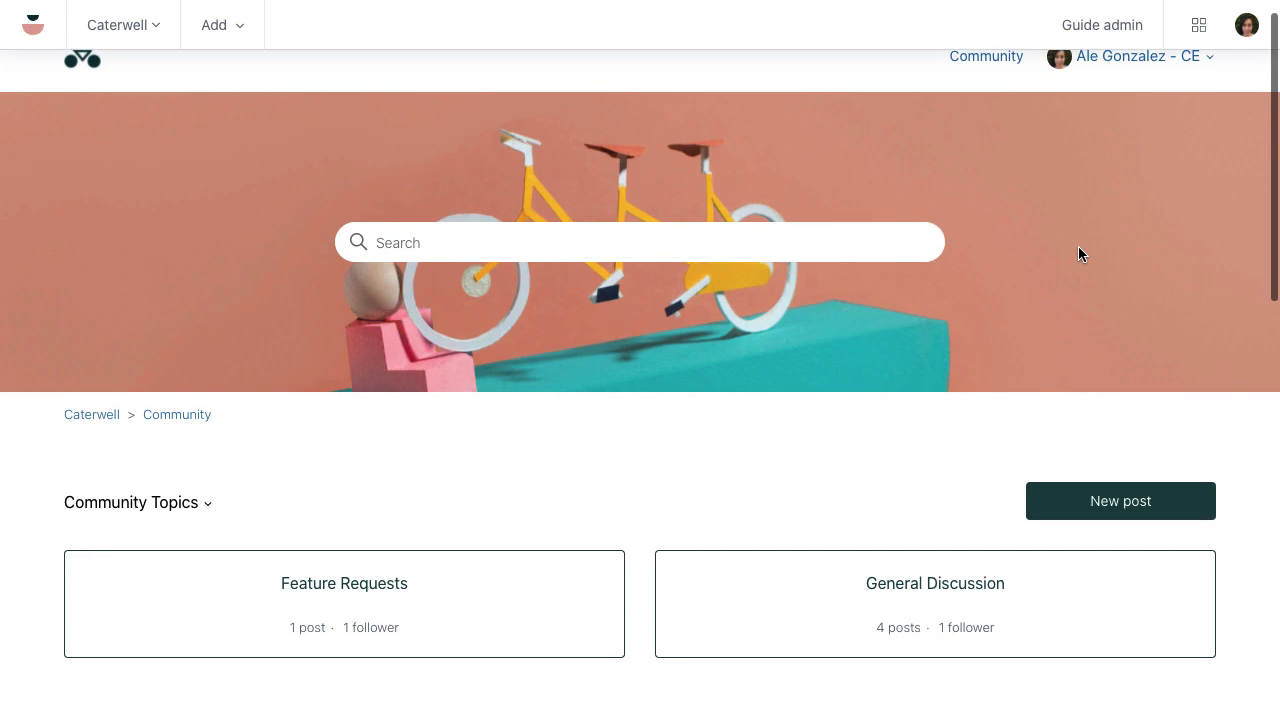
scroll(1078, 248, "down", 2)
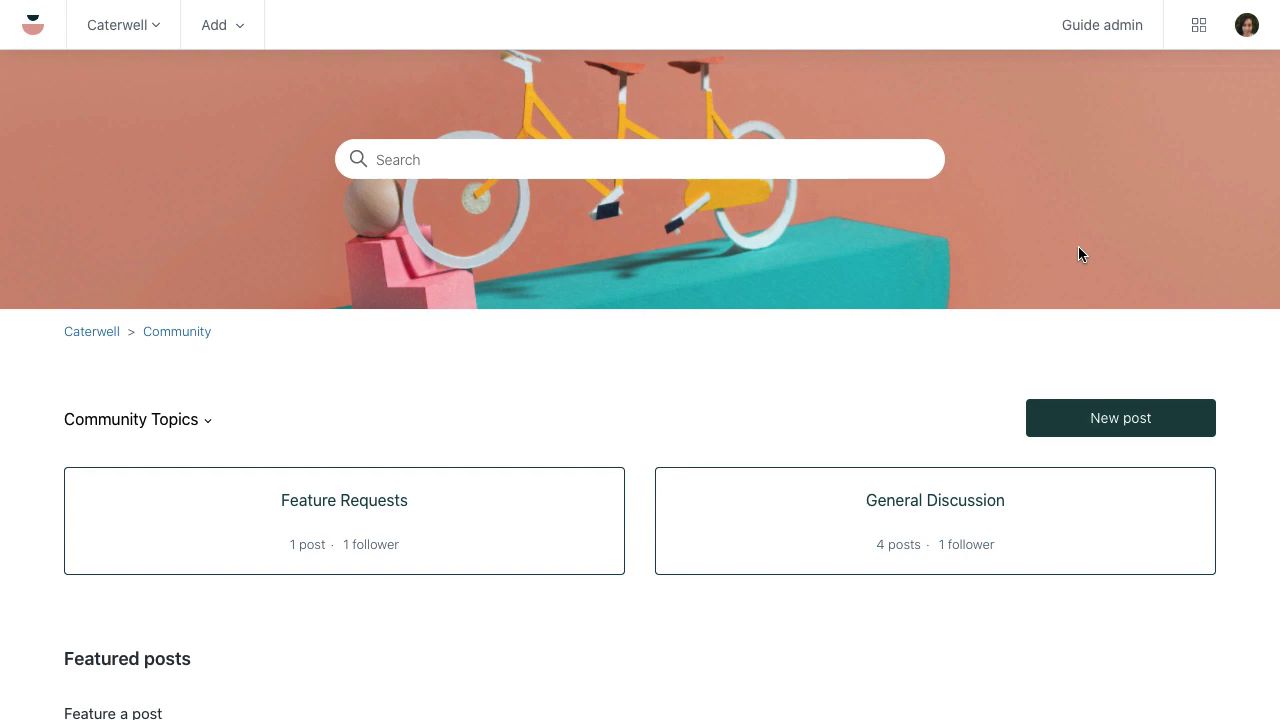
left_click(920, 497)
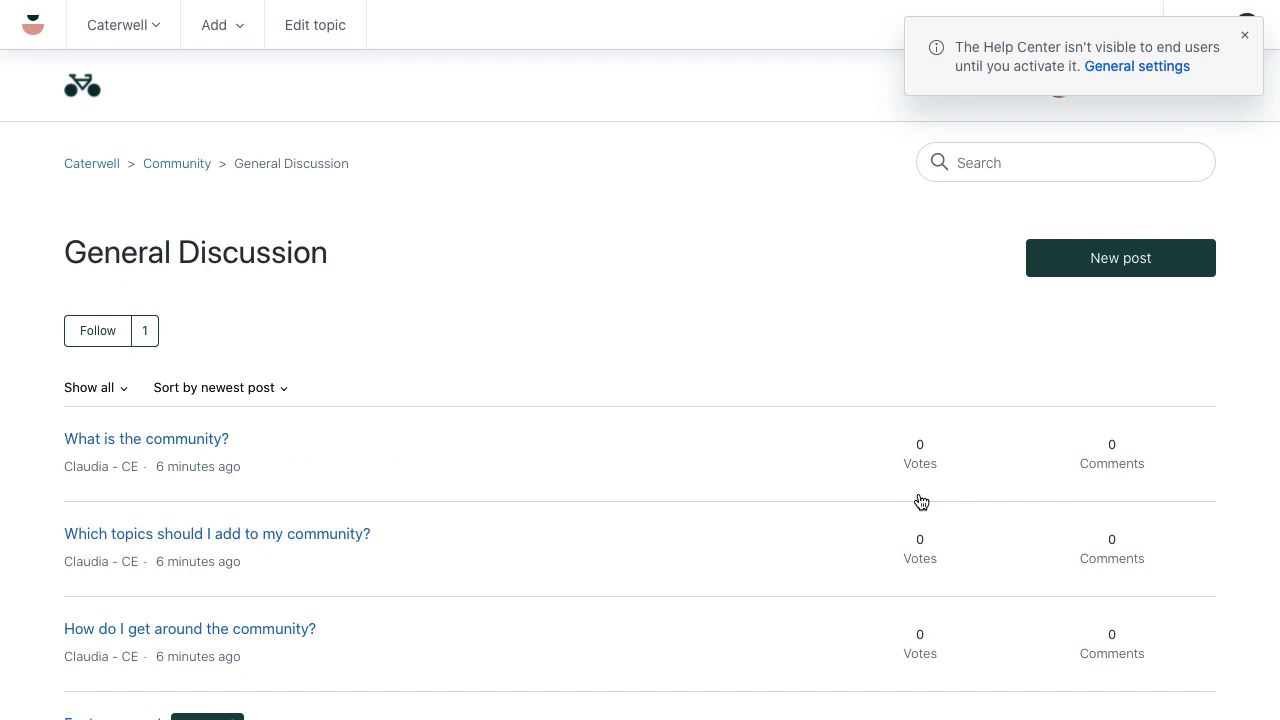
scroll(168, 400, "down", 1)
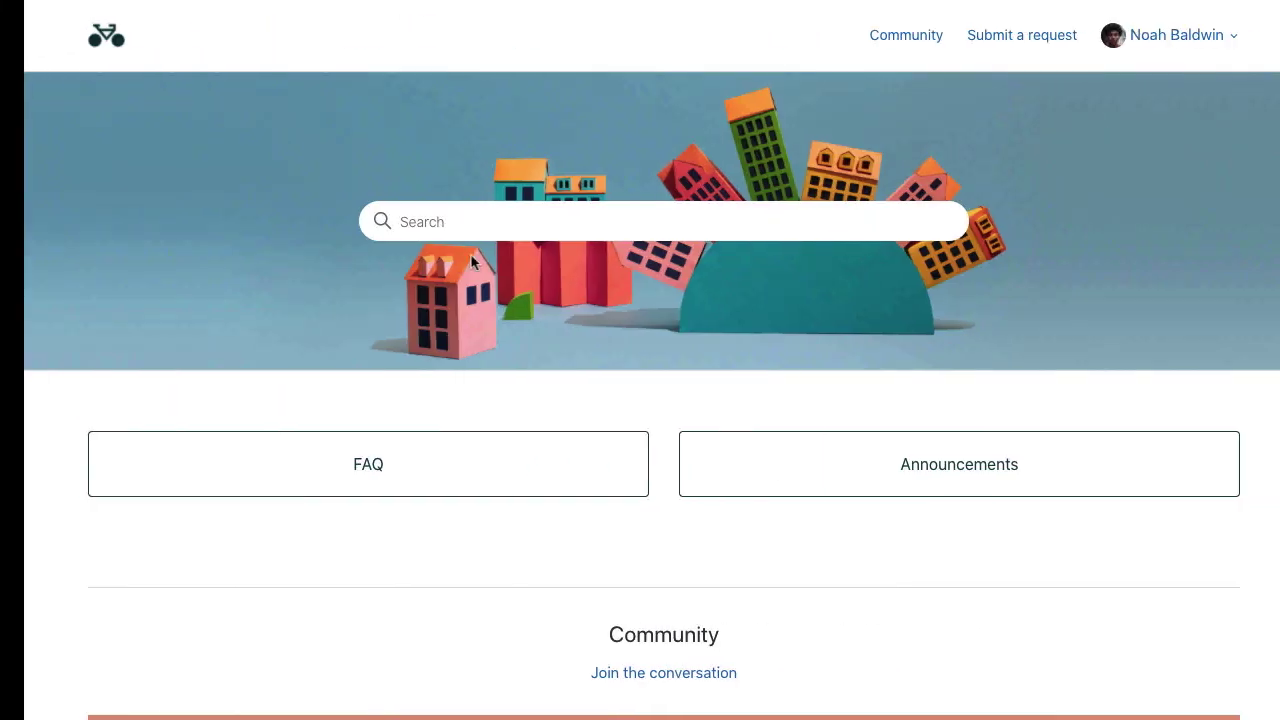
Step: Submit the 'Double subscription charge' request with Billing reason and Gold plan, then view My activities
left_click(990, 37)
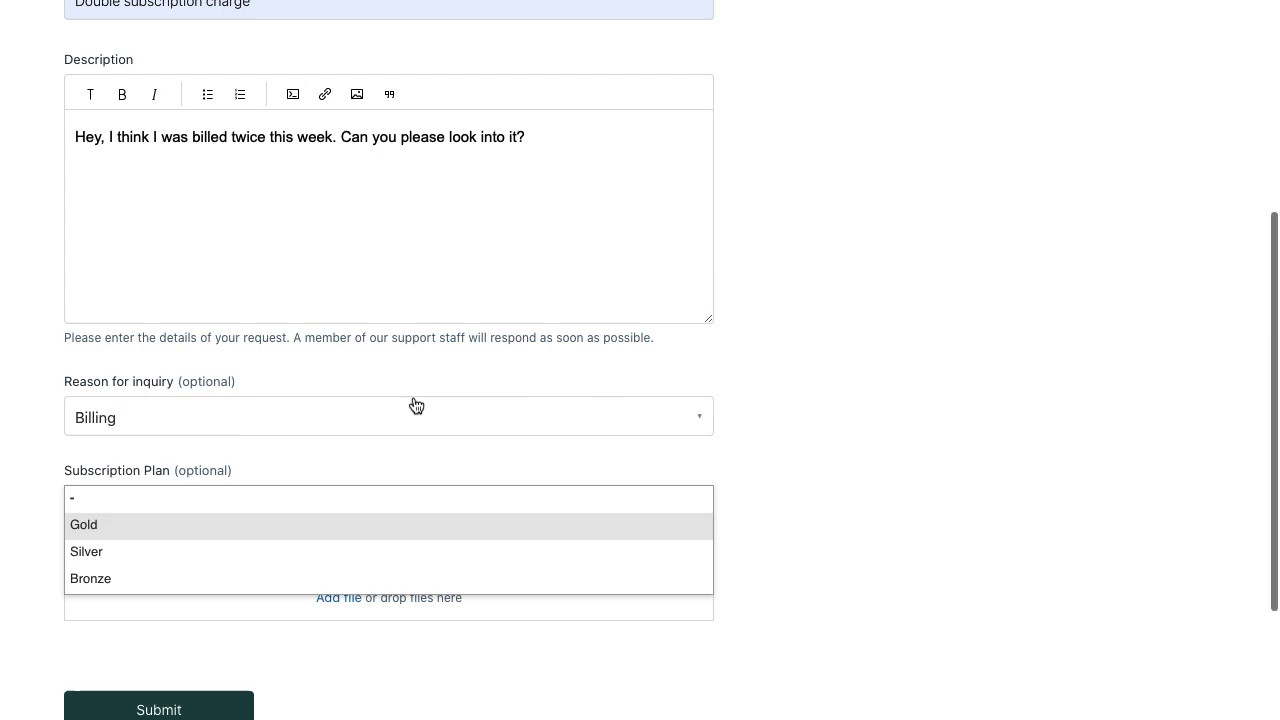
left_click(200, 523)
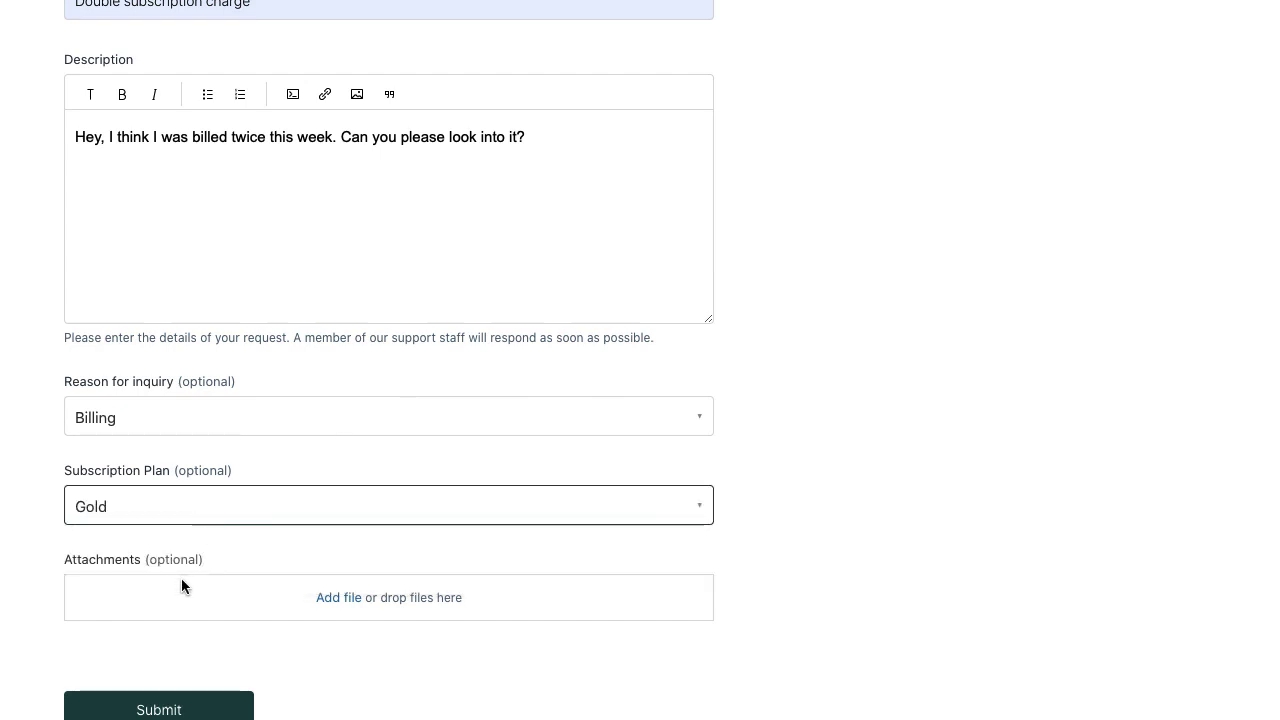
scroll(181, 583, "down", 1)
scroll(181, 586, "down", 1)
left_click(185, 590)
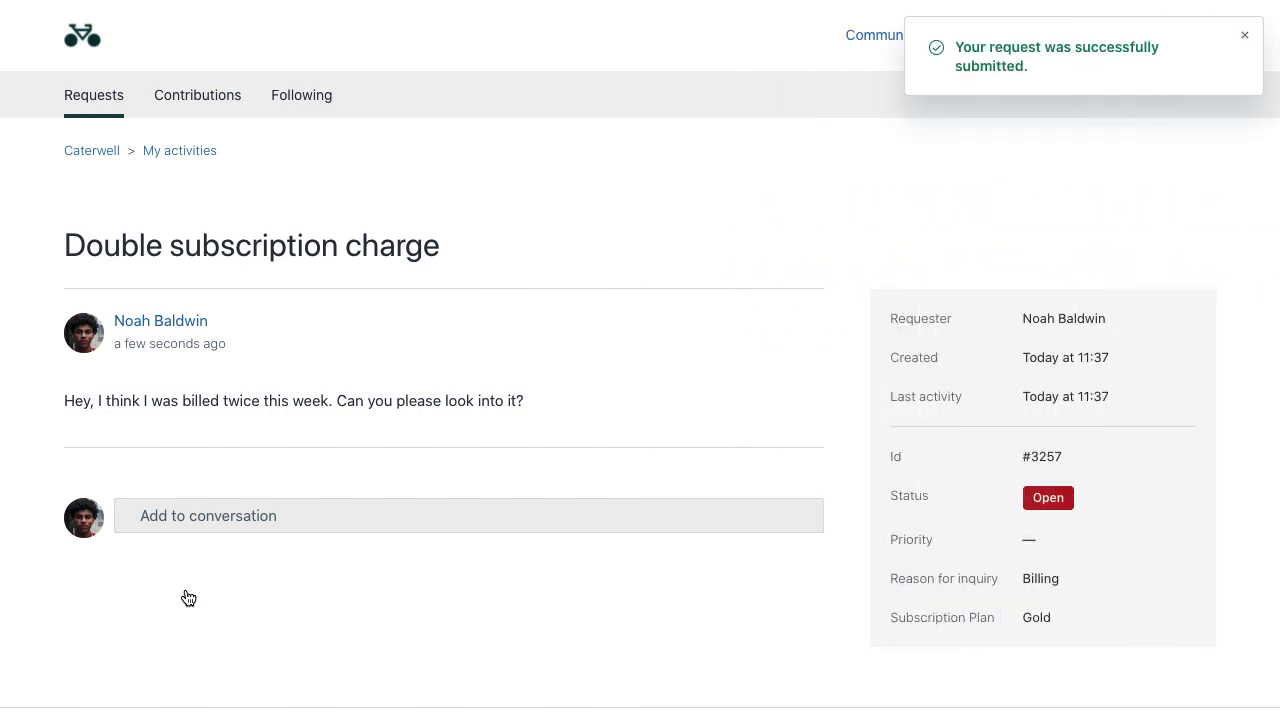
left_click(163, 154)
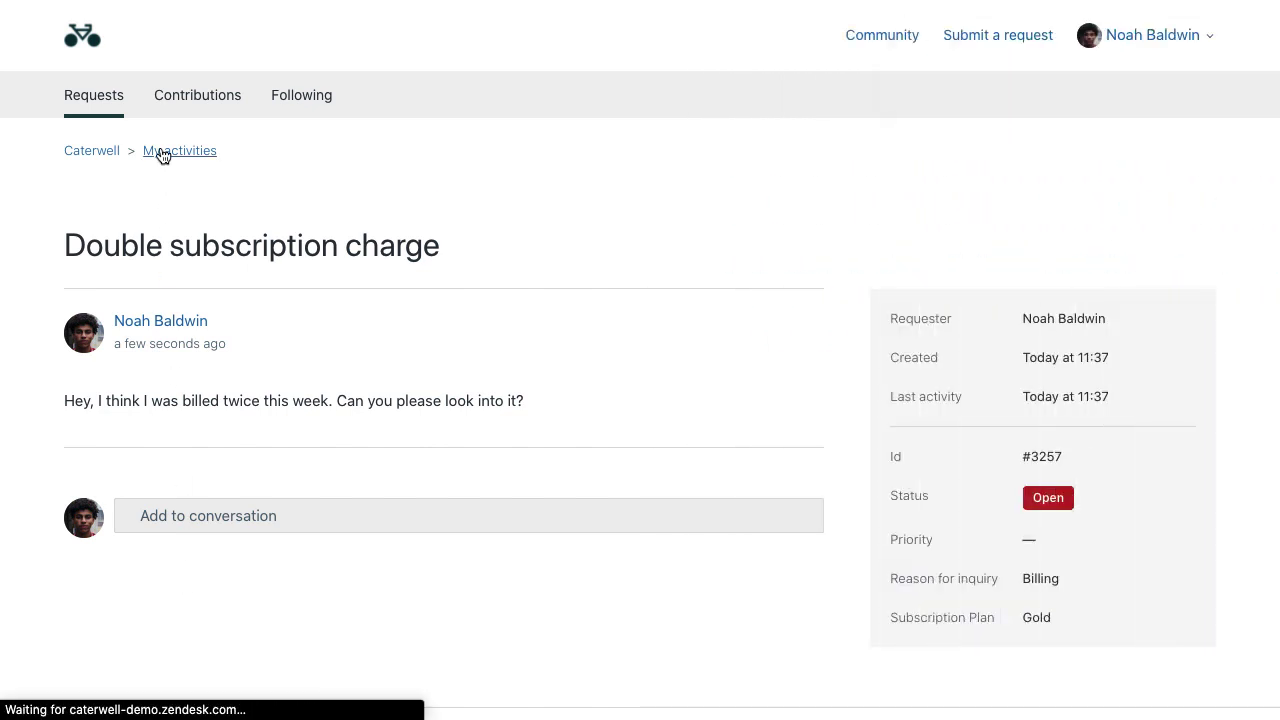